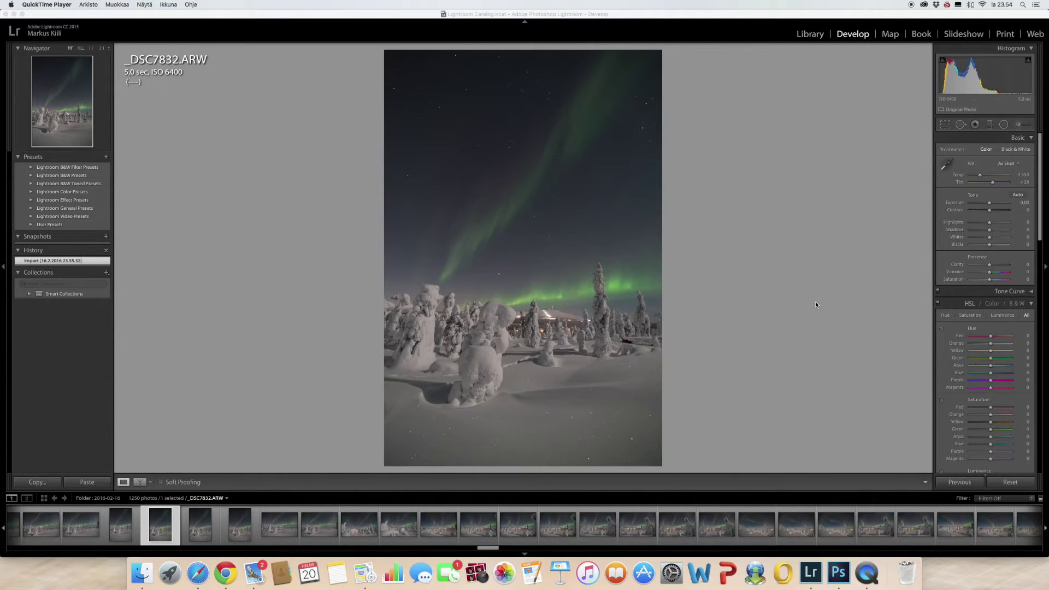
Step: Enable lens profile corrections and set the lens make to Samyang
{"action": "scroll", "coordinate": [989, 371], "scroll_direction": "down", "scroll_amount": 5}
{"action": "scroll", "coordinate": [988, 372], "scroll_direction": "down", "scroll_amount": 5}
{"action": "scroll", "coordinate": [988, 371], "scroll_direction": "down", "scroll_amount": 5}
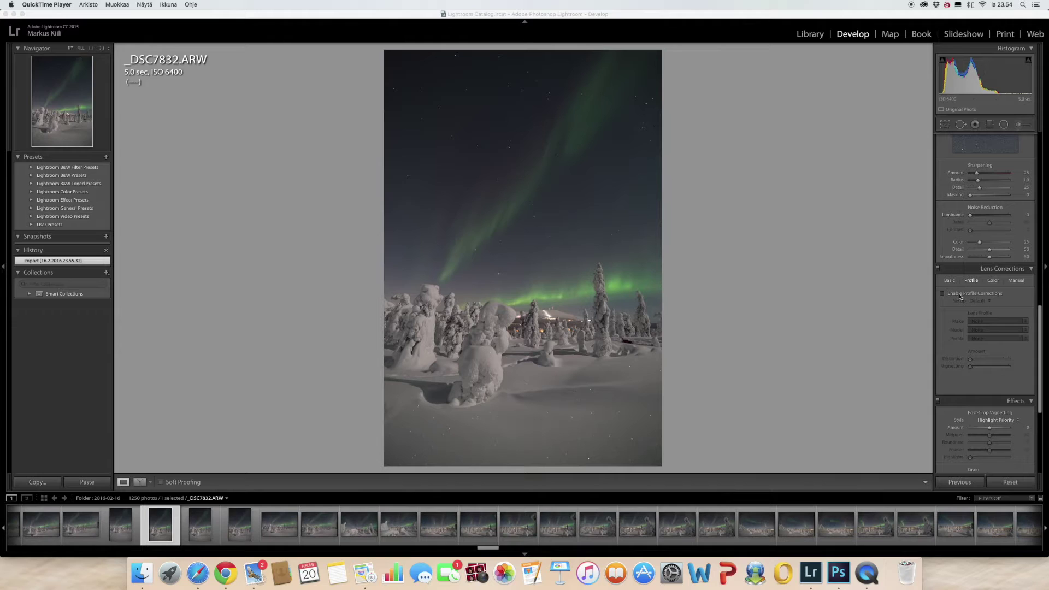
{"action": "left_click", "coordinate": [943, 295]}
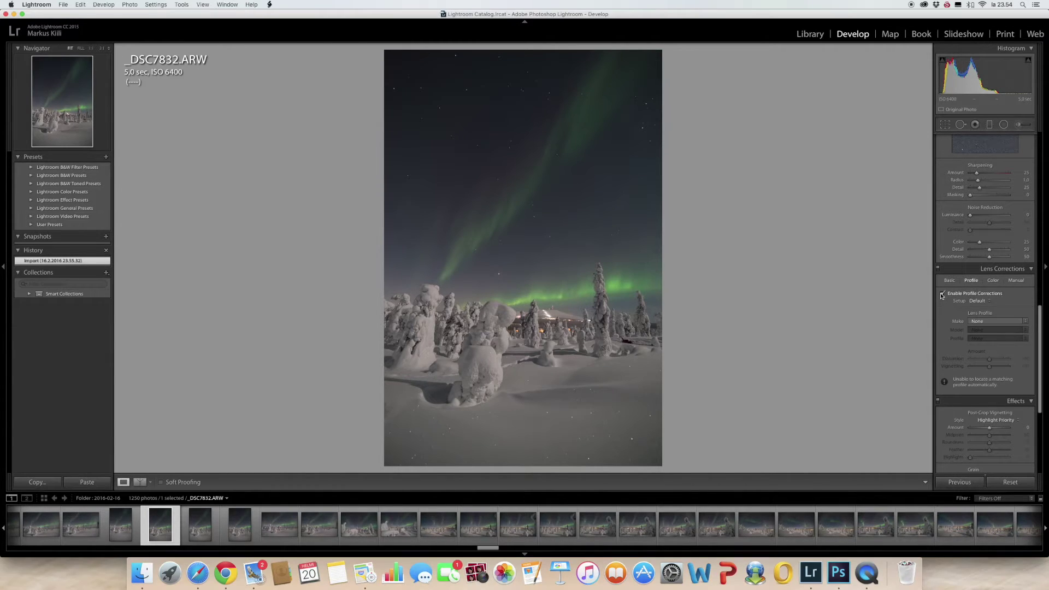
{"action": "left_click", "coordinate": [943, 296]}
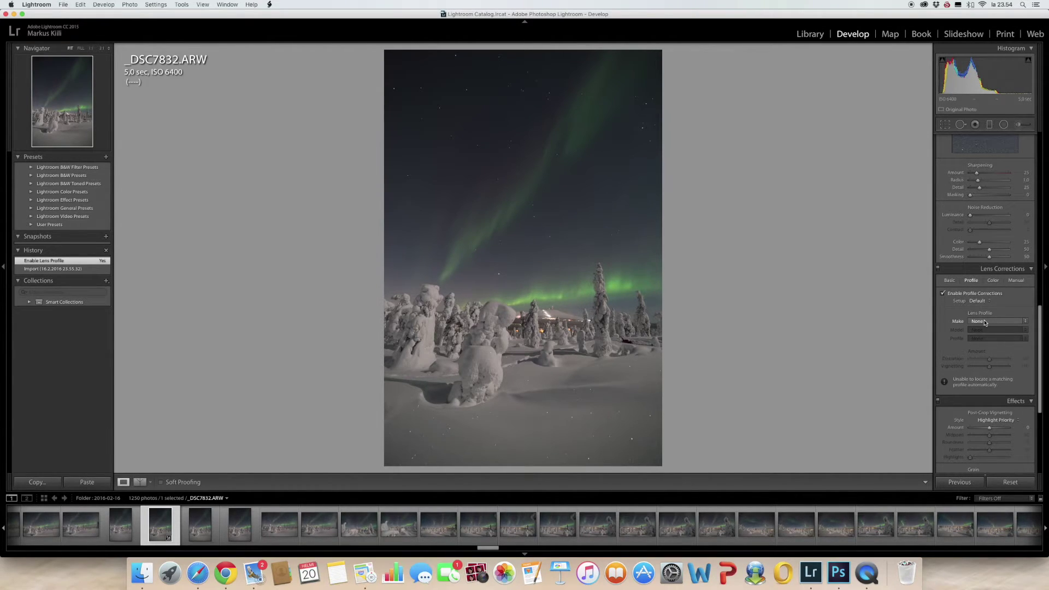
{"action": "left_click", "coordinate": [986, 322]}
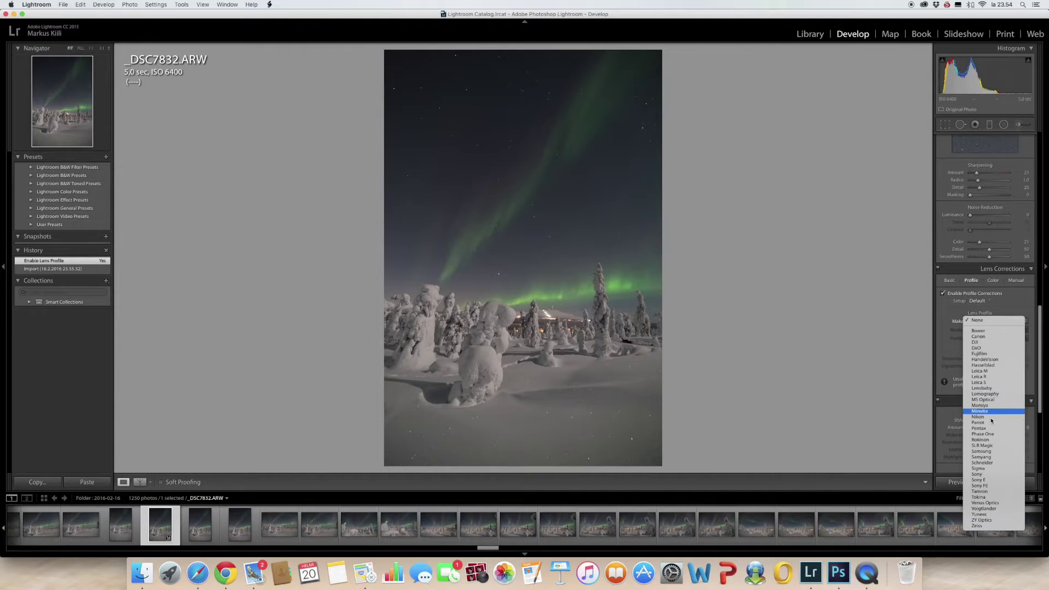
{"action": "left_click", "coordinate": [996, 460]}
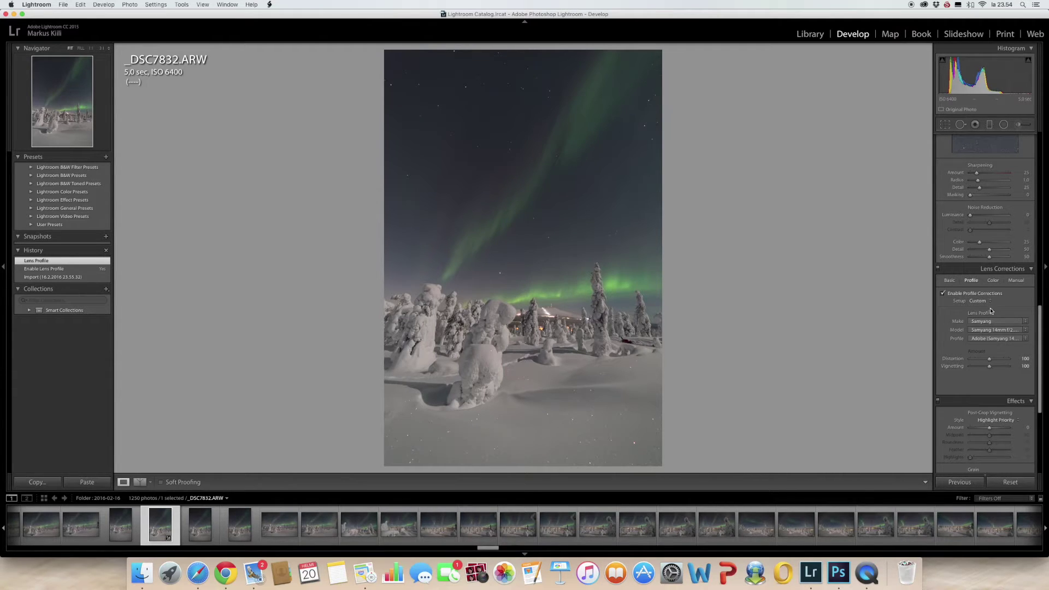
{"action": "scroll", "coordinate": [970, 304], "scroll_direction": "up", "scroll_amount": 10}
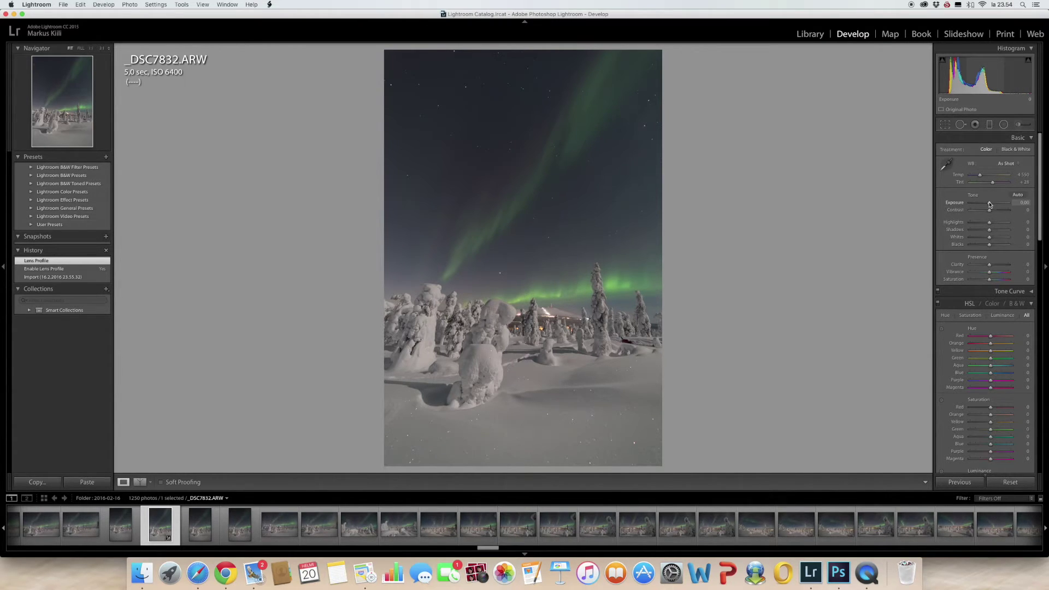
Step: Adjust Highlights, Shadows, Whites and Blacks to darken snow and sky while watching clipping
{"action": "left_click_drag", "start_coordinate": [990, 222], "coordinate": [979, 224]}
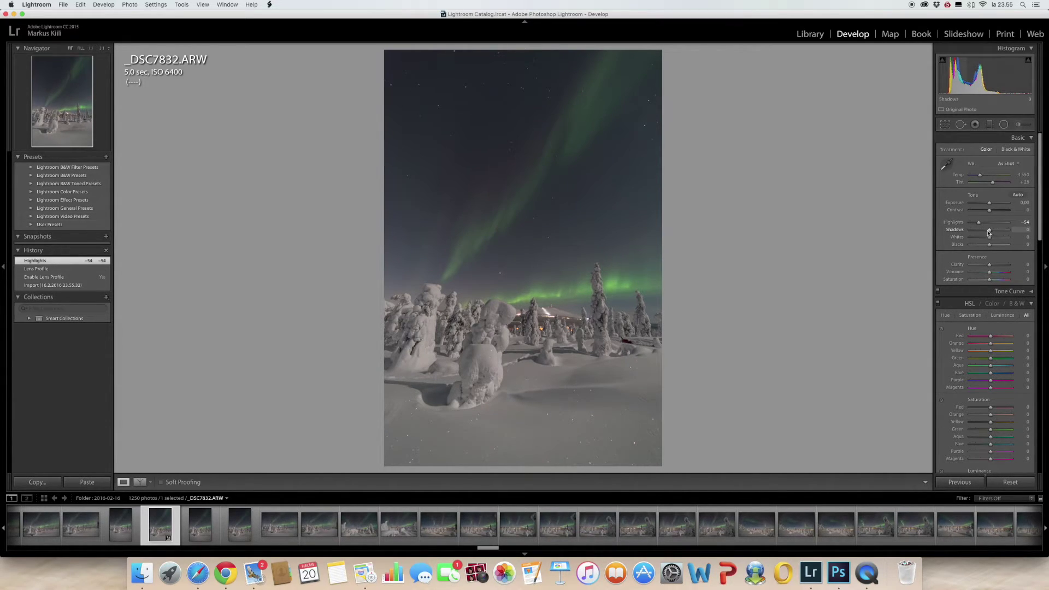
{"action": "left_click_drag", "start_coordinate": [992, 232], "coordinate": [982, 230]}
{"action": "left_click_drag", "start_coordinate": [982, 231], "coordinate": [1000, 239]}
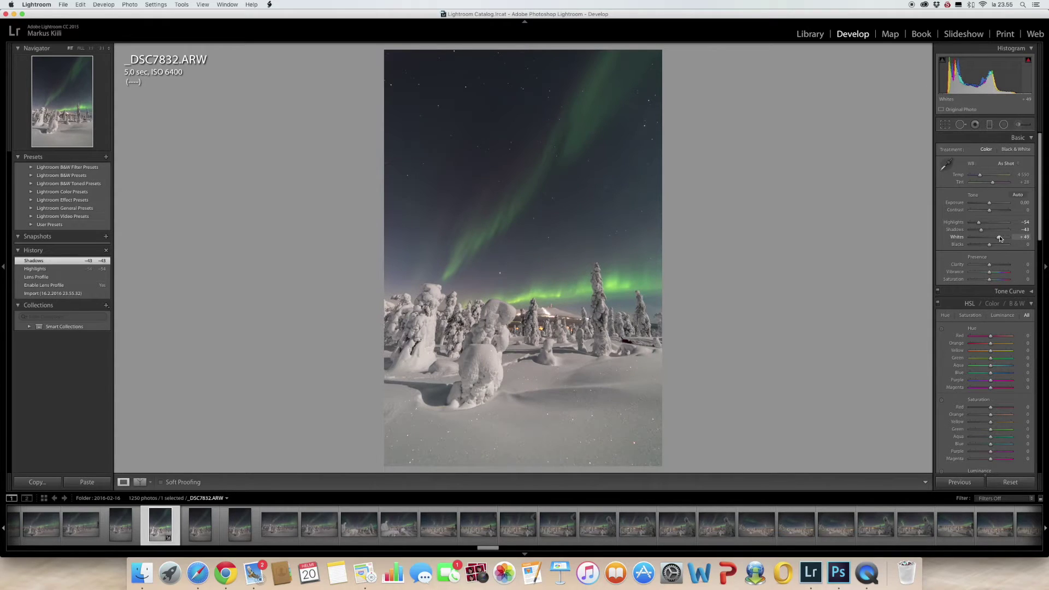
{"action": "left_click_drag", "start_coordinate": [1000, 239], "coordinate": [1001, 239]}
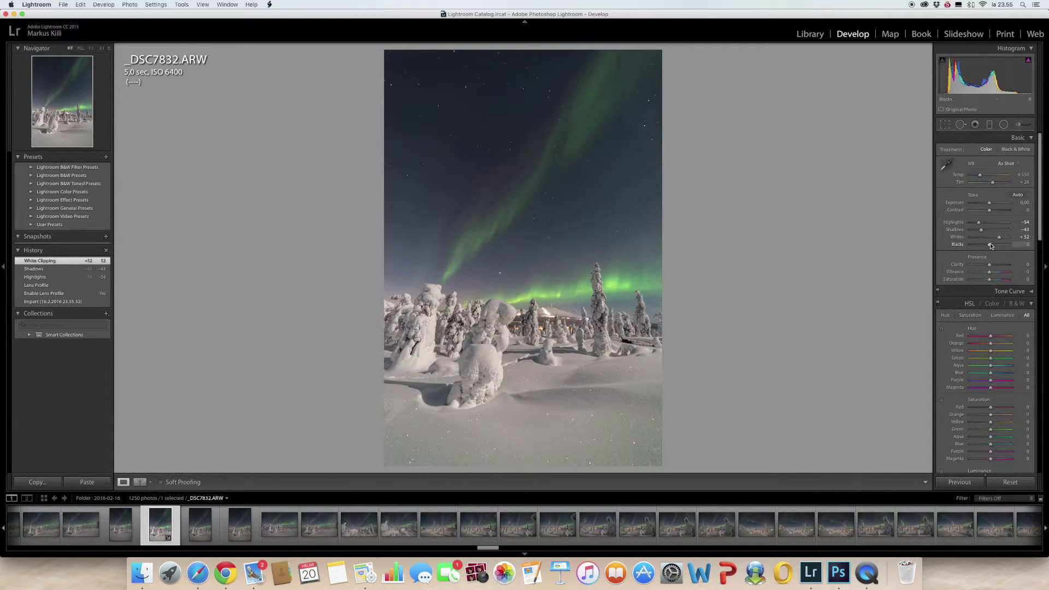
{"action": "left_click_drag", "start_coordinate": [990, 246], "coordinate": [981, 246]}
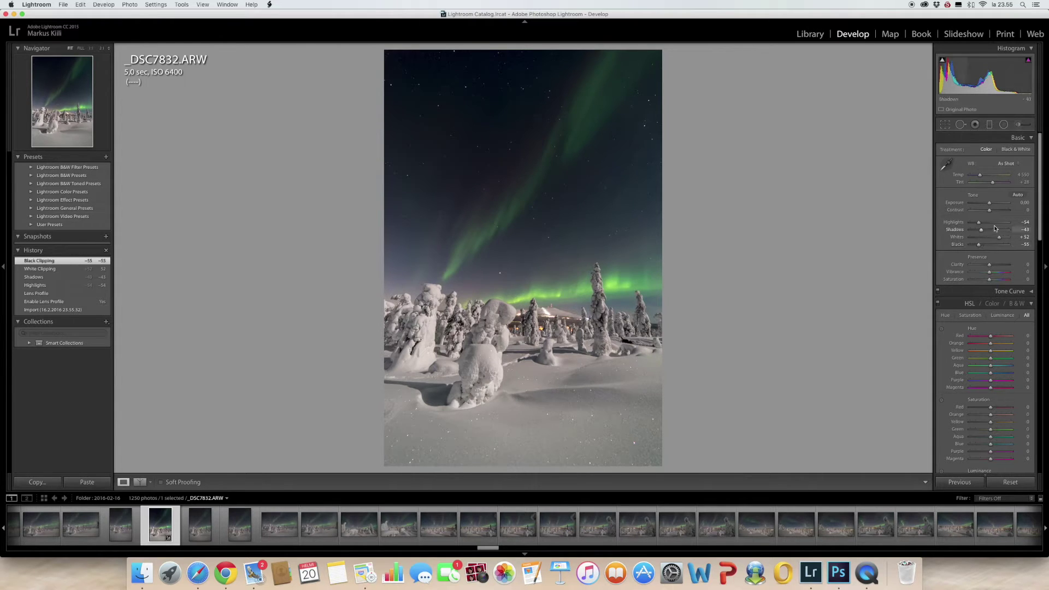
Step: Apply Auto Tone, then lower Exposure to -0.15
{"action": "left_click", "coordinate": [1018, 195]}
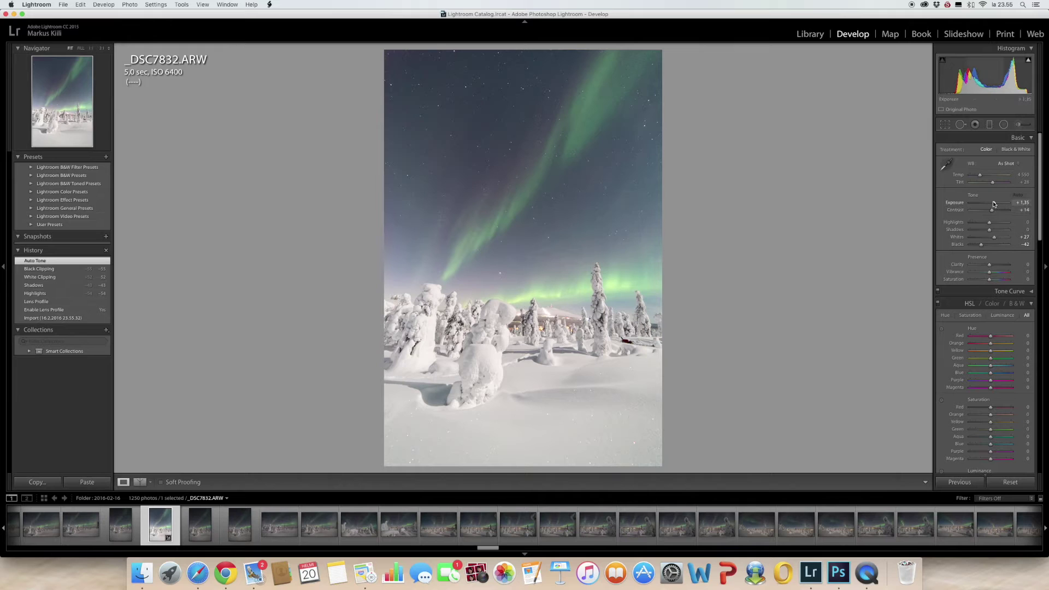
{"action": "left_click_drag", "start_coordinate": [995, 205], "coordinate": [990, 205]}
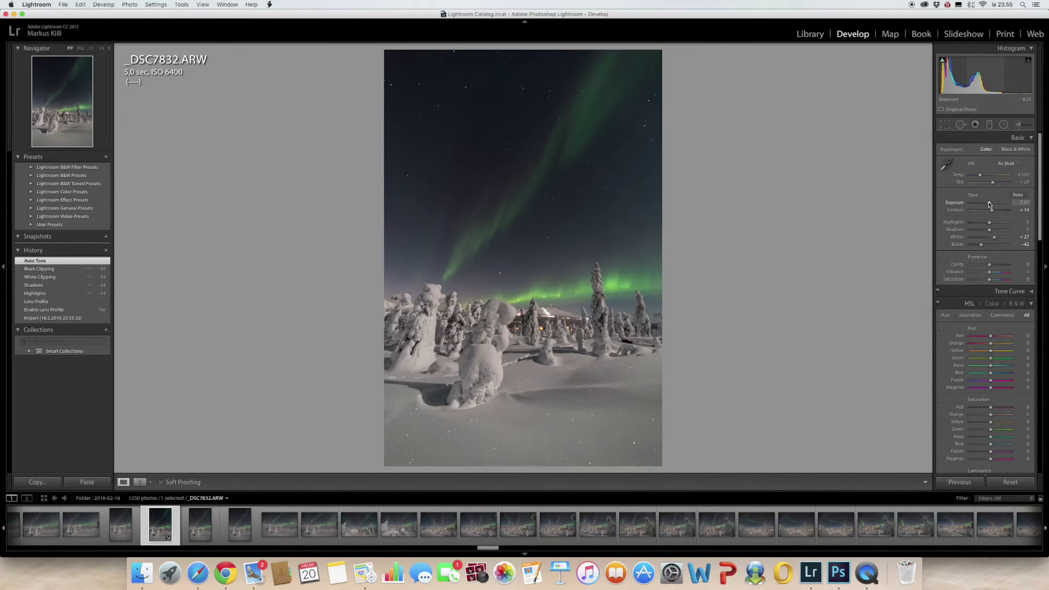
{"action": "mouse_move", "coordinate": [989, 204]}
{"action": "left_mouse_down"}
{"action": "mouse_move", "coordinate": [976, 224]}
{"action": "mouse_move", "coordinate": [991, 231]}
{"action": "left_mouse_up"}
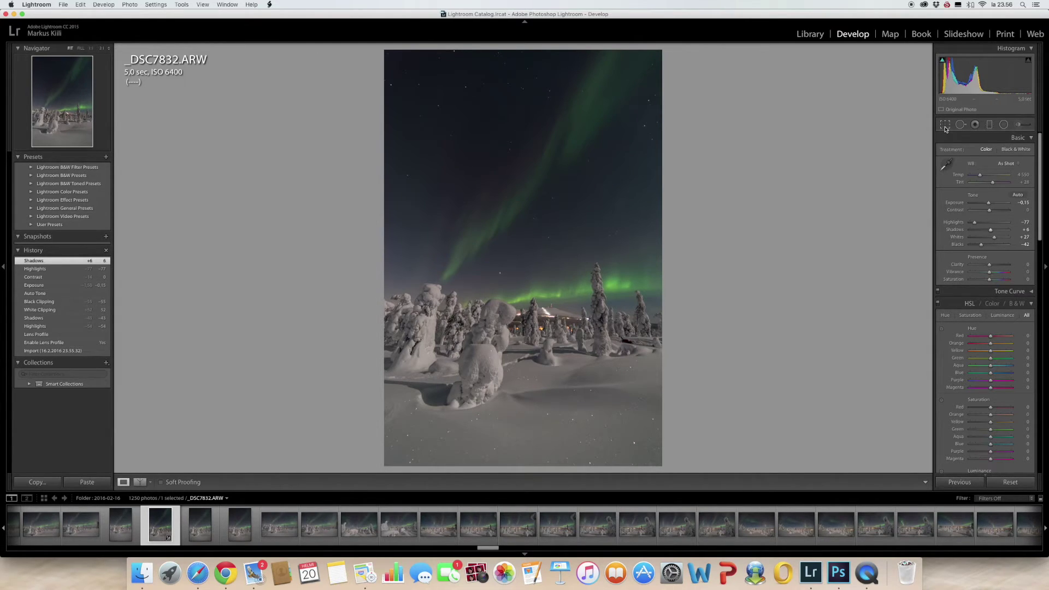
Step: Try a crop in Lights Out, reset it, lock the aspect ratio and exit unchanged
{"action": "left_click", "coordinate": [946, 125]}
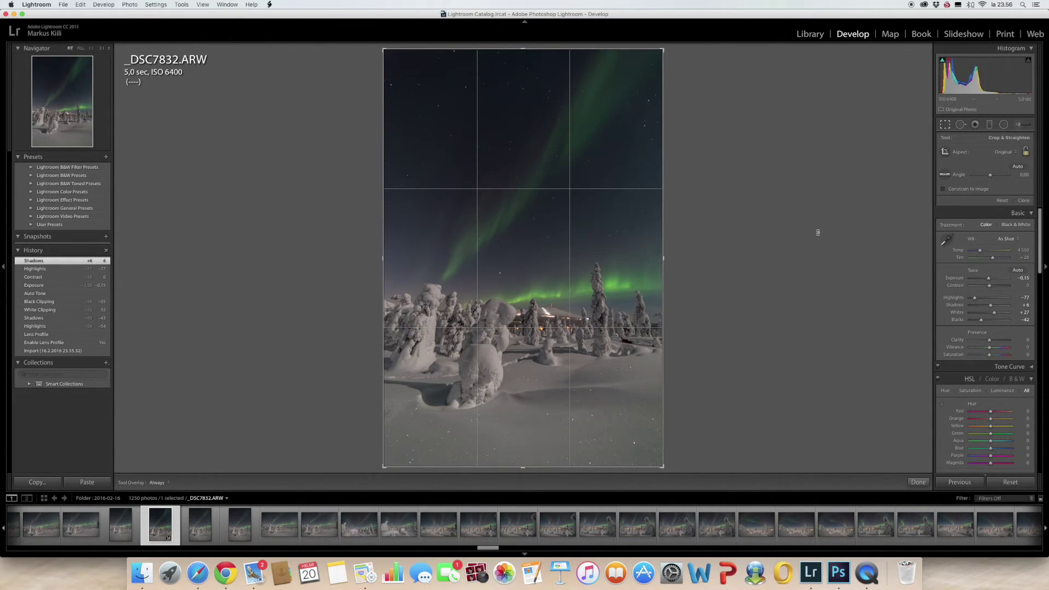
{"action": "key", "text": "l"}
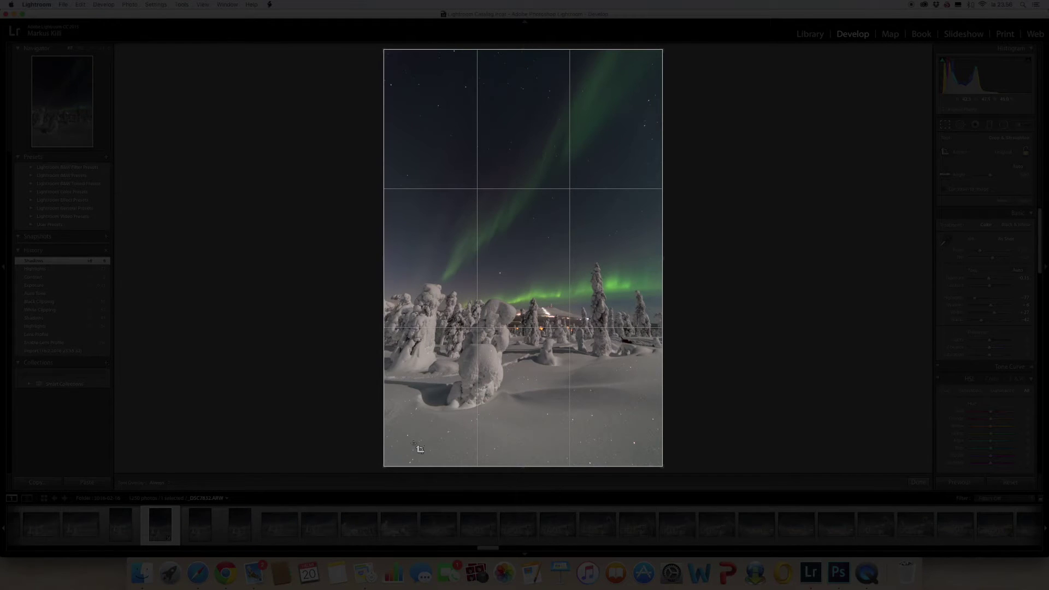
{"action": "left_click_drag", "start_coordinate": [385, 467], "coordinate": [400, 453]}
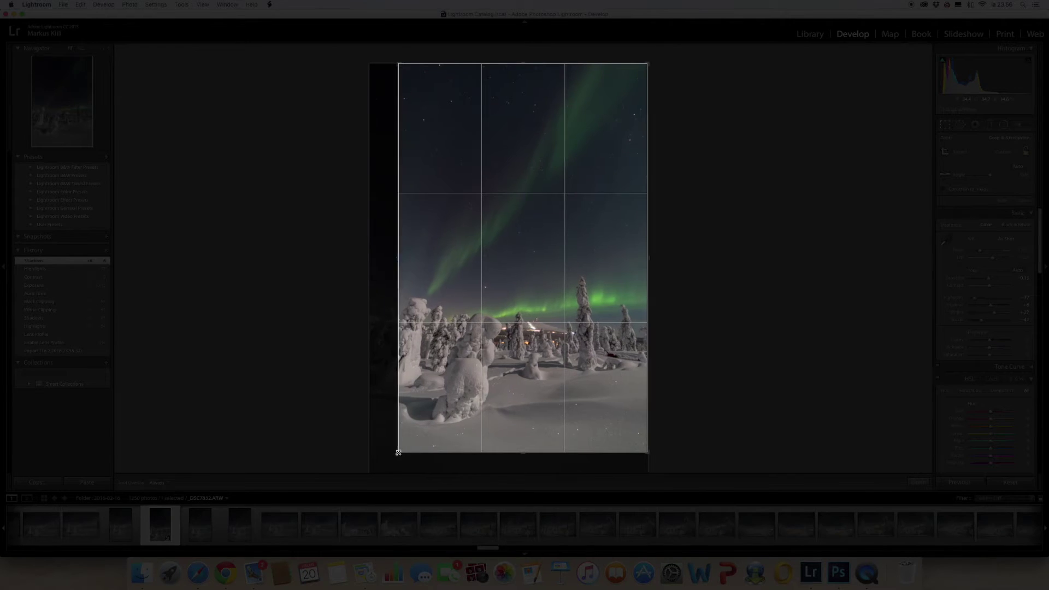
{"action": "left_click_drag", "start_coordinate": [400, 453], "coordinate": [369, 480]}
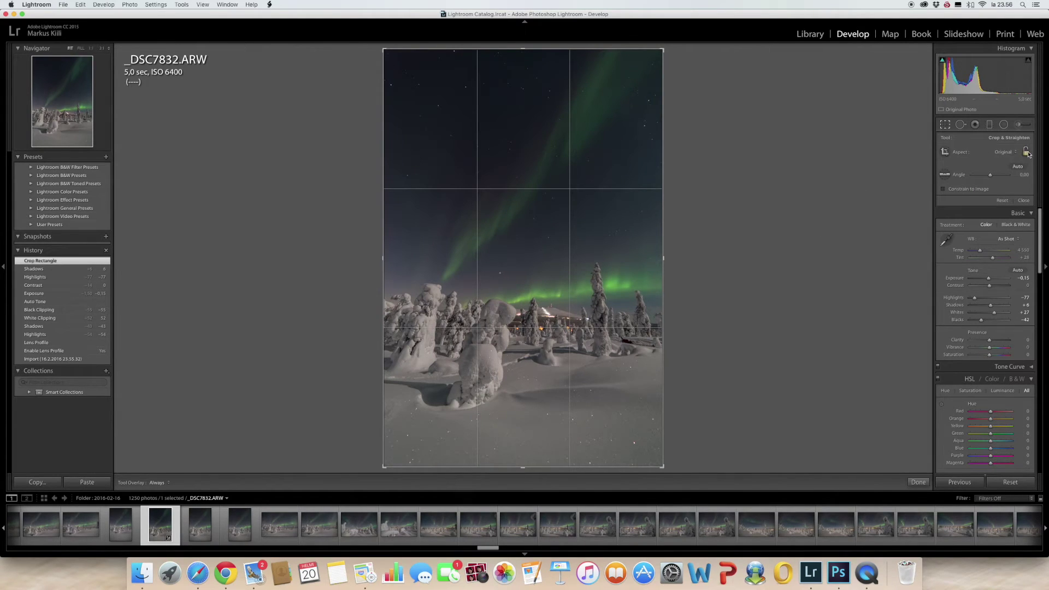
{"action": "left_click", "coordinate": [1026, 152]}
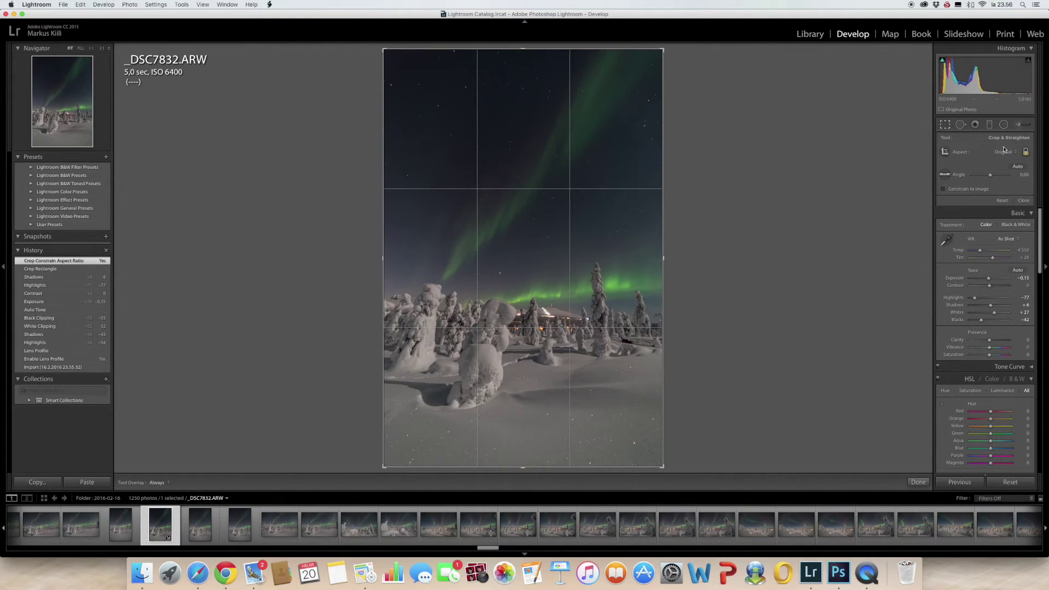
{"action": "left_click", "coordinate": [945, 125]}
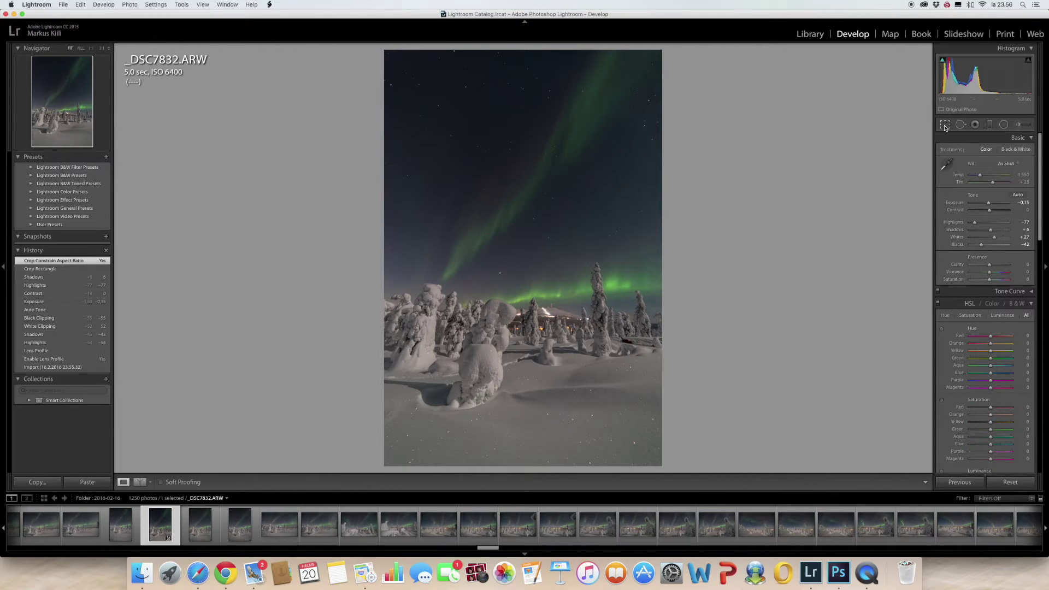
Step: Crop to a narrower vertical frame from the bottom-left corner and preview in Lights Out
{"action": "left_click", "coordinate": [945, 125]}
{"action": "key", "text": "l"}
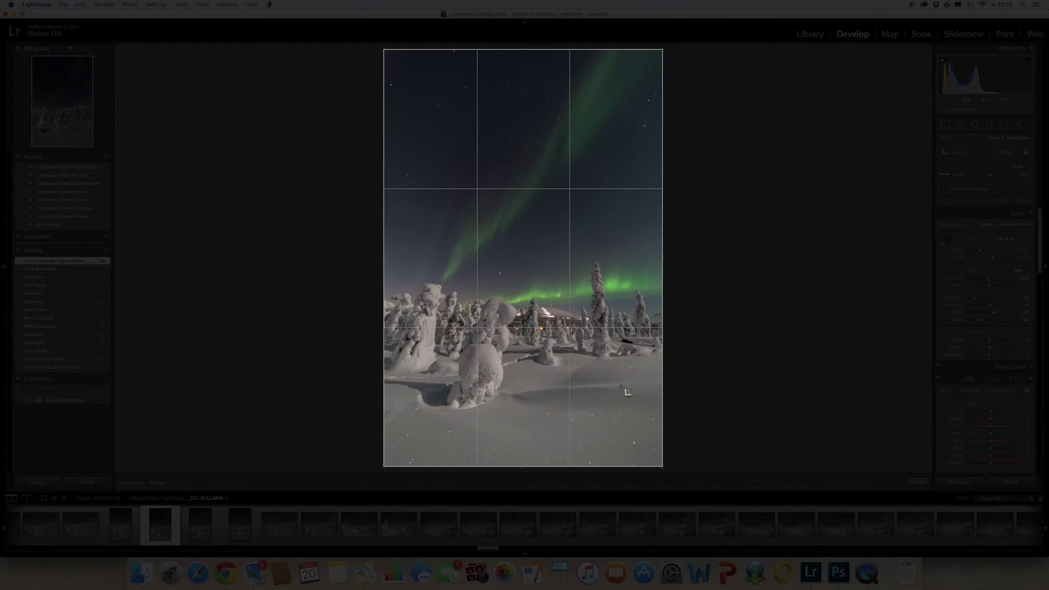
{"action": "left_click_drag", "start_coordinate": [384, 468], "coordinate": [397, 460]}
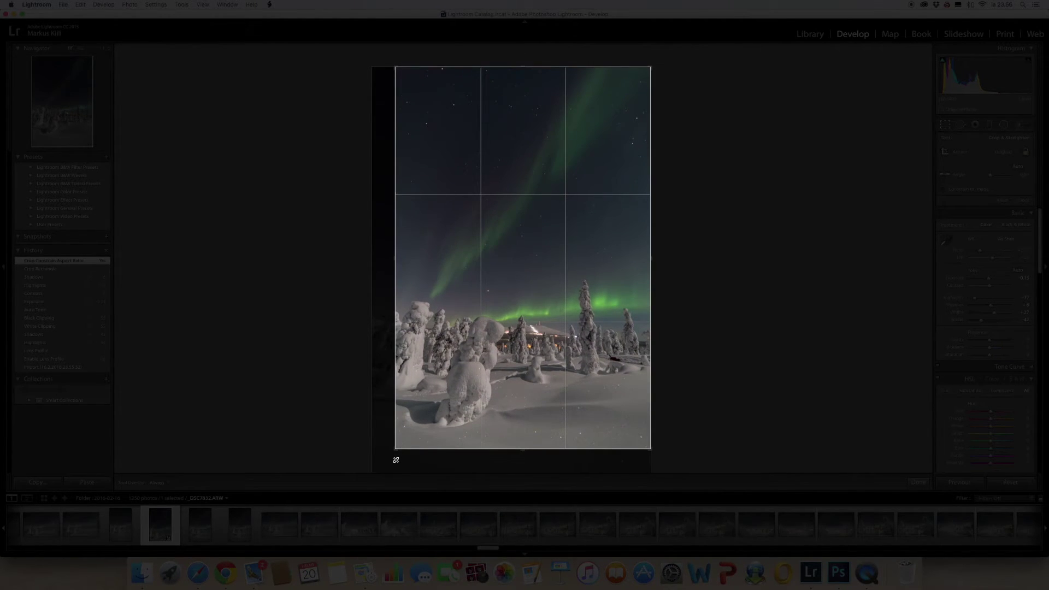
{"action": "left_click_drag", "start_coordinate": [396, 460], "coordinate": [397, 459]}
{"action": "key", "text": "Return"}
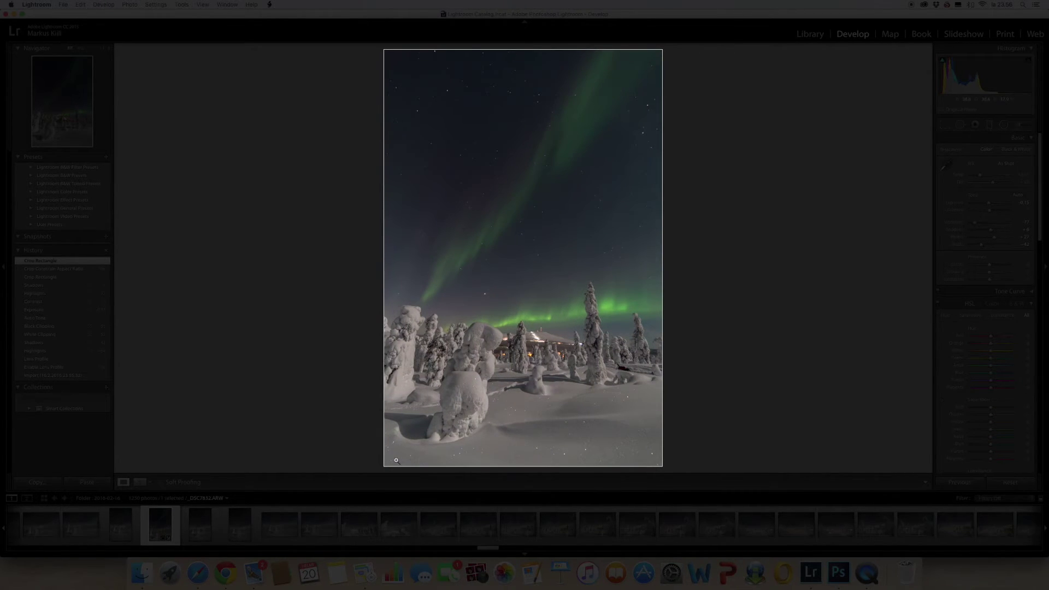
{"action": "key", "text": "l"}
{"action": "key", "text": "l"}
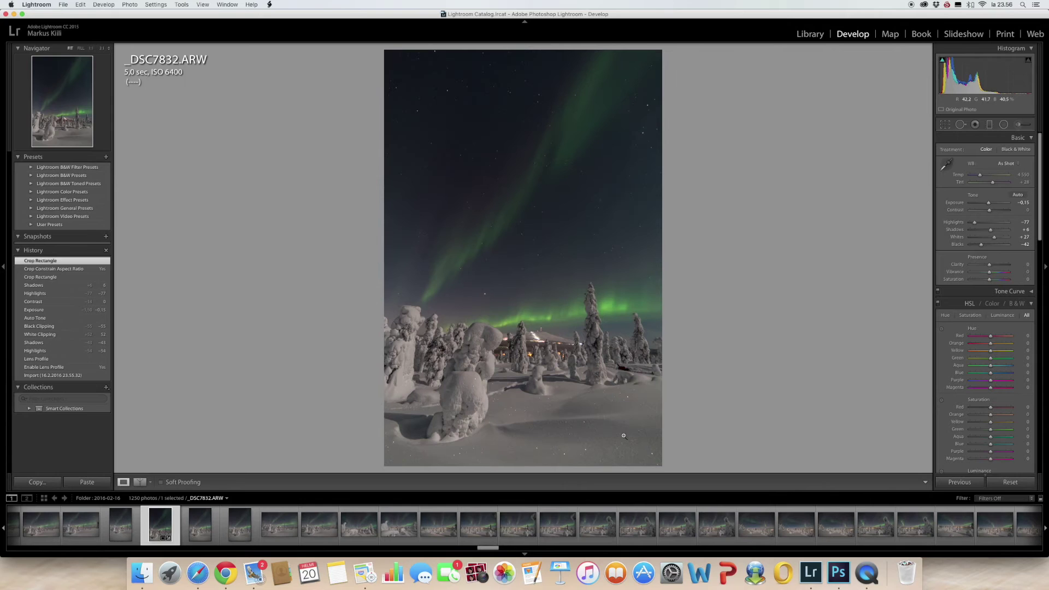
Step: Set Detail sharpening to Masking 57 (previewed with Alt), Amount 102 and Radius 1.7
{"action": "scroll", "coordinate": [970, 396], "scroll_direction": "down", "scroll_amount": 2}
{"action": "scroll", "coordinate": [971, 396], "scroll_direction": "down", "scroll_amount": 5}
{"action": "scroll", "coordinate": [971, 396], "scroll_direction": "down", "scroll_amount": 5}
{"action": "scroll", "coordinate": [971, 396], "scroll_direction": "down", "scroll_amount": 5}
{"action": "scroll", "coordinate": [971, 396], "scroll_direction": "down", "scroll_amount": 1}
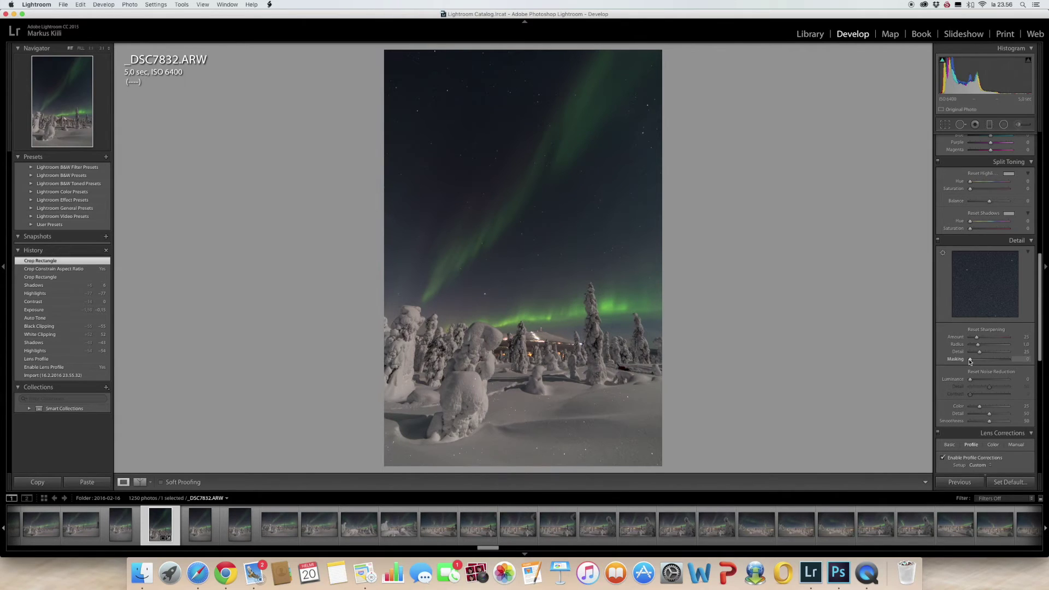
{"action": "left_click", "coordinate": [970, 362], "text": "alt"}
{"action": "left_click_drag", "start_coordinate": [971, 361], "coordinate": [992, 361]}
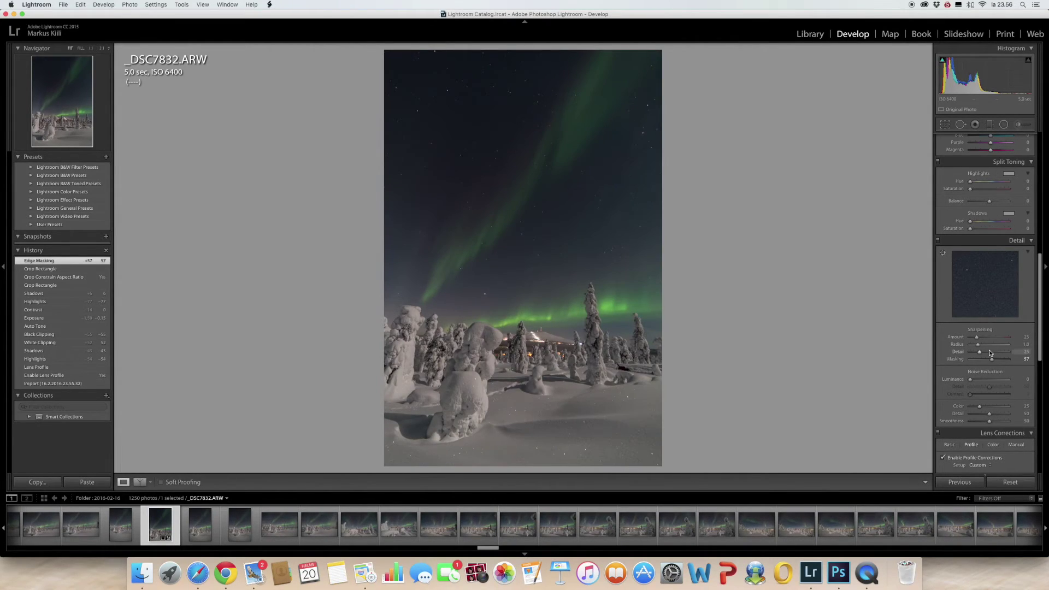
{"action": "mouse_move", "coordinate": [978, 338]}
{"action": "left_mouse_down"}
{"action": "mouse_move", "coordinate": [997, 338]}
{"action": "mouse_move", "coordinate": [990, 347]}
{"action": "left_mouse_up"}
{"action": "scroll", "coordinate": [941, 252], "scroll_direction": "up", "scroll_amount": 10}
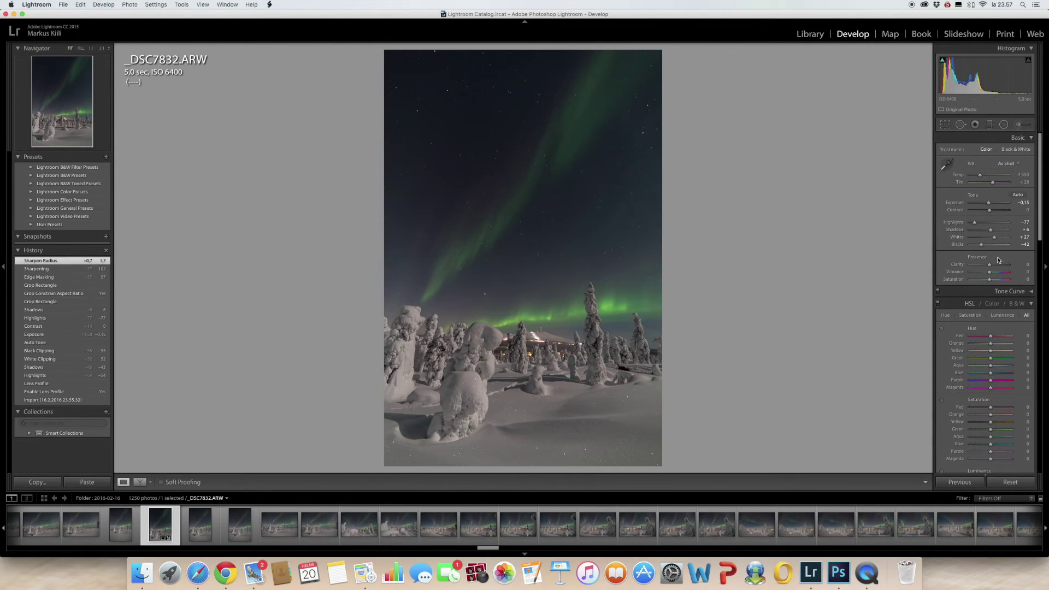
Step: Set Clarity +26 and Vibrance +20, and lower HSL Green saturation to -19
{"action": "left_click_drag", "start_coordinate": [991, 266], "coordinate": [998, 268]}
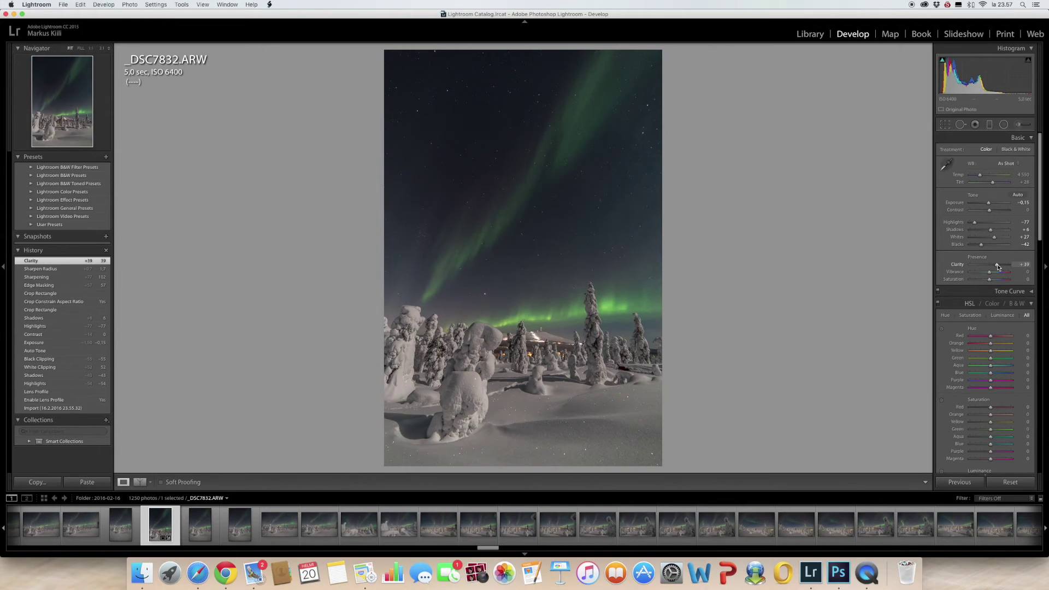
{"action": "left_click_drag", "start_coordinate": [998, 267], "coordinate": [994, 266]}
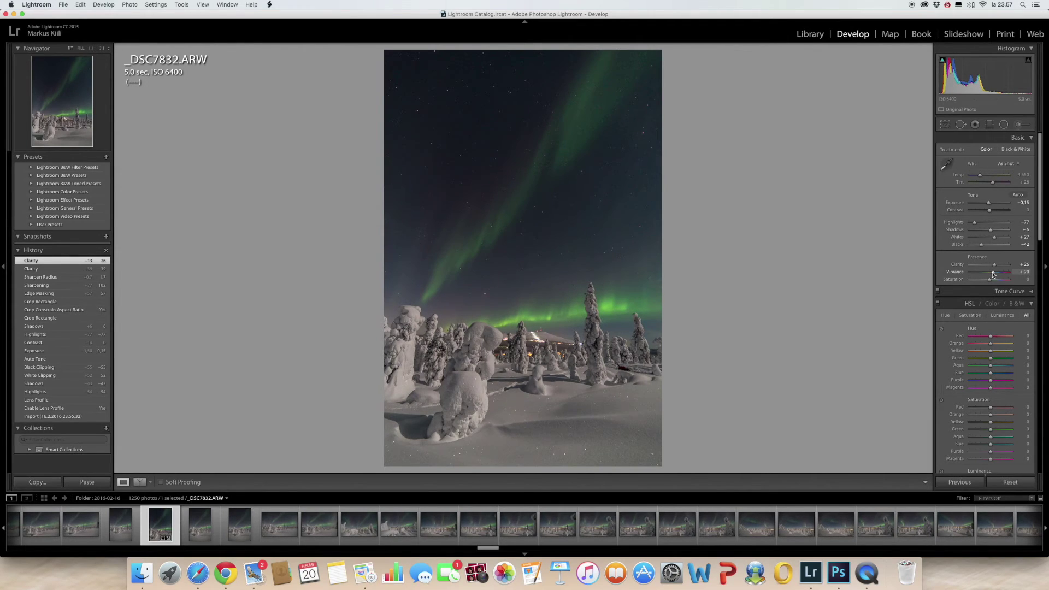
{"action": "scroll", "coordinate": [994, 327], "scroll_direction": "down", "scroll_amount": 1}
{"action": "scroll", "coordinate": [994, 356], "scroll_direction": "down", "scroll_amount": 2}
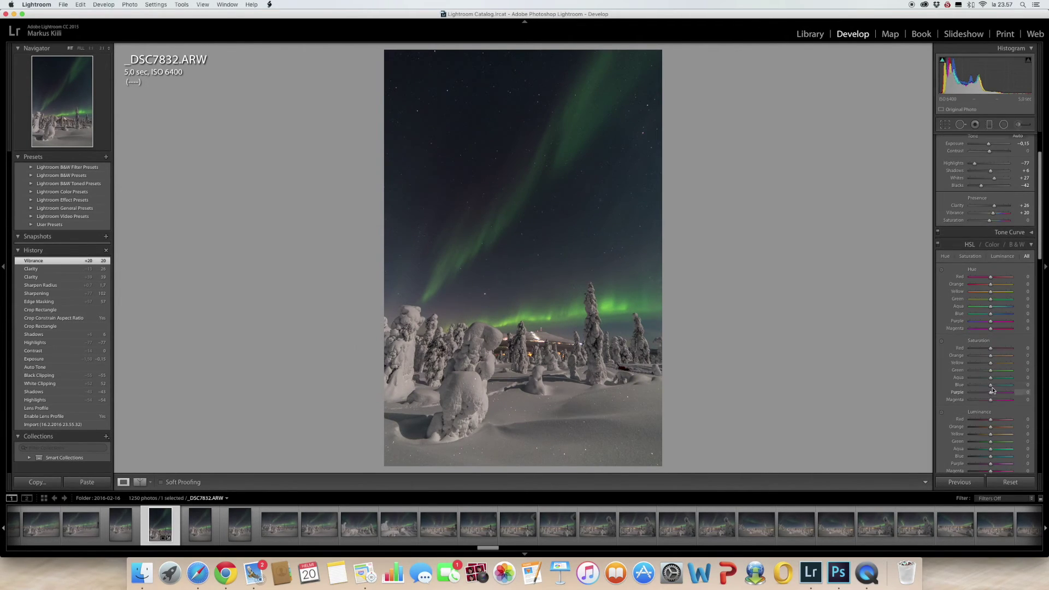
{"action": "left_click_drag", "start_coordinate": [990, 374], "coordinate": [987, 373]}
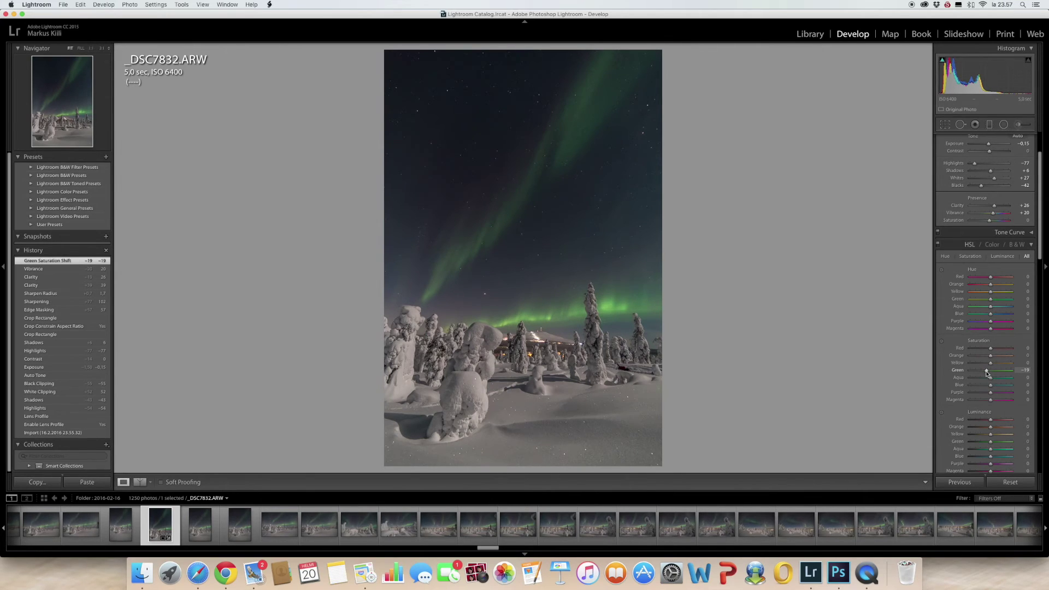
{"action": "scroll", "coordinate": [1017, 235], "scroll_direction": "up", "scroll_amount": 2}
{"action": "scroll", "coordinate": [1024, 141], "scroll_direction": "up", "scroll_amount": 1}
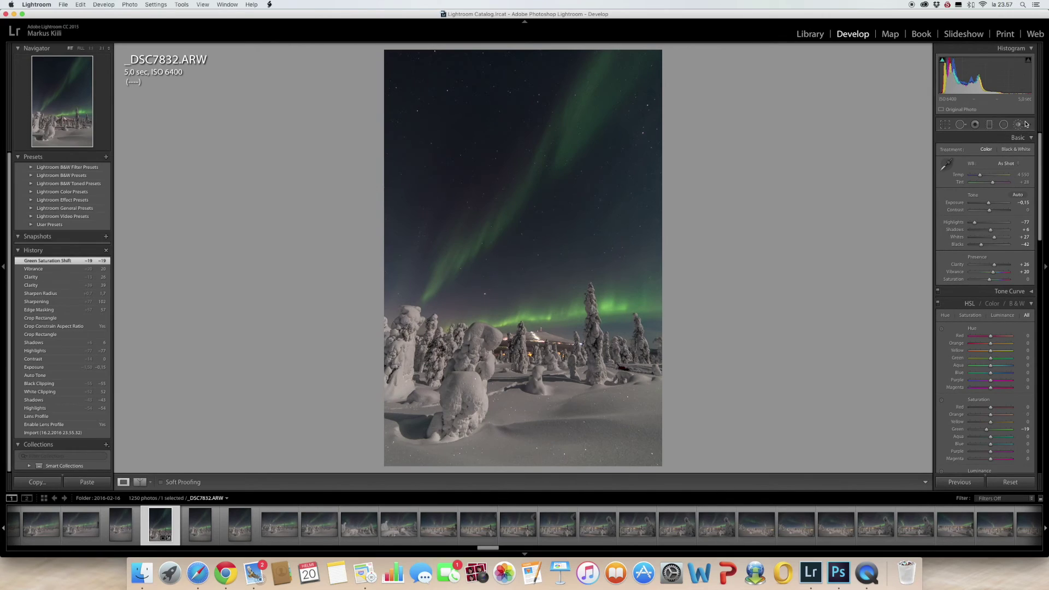
Step: Paint two Adjustment Brush strokes with Clarity 28 and Noise 86 across the aurora sky
{"action": "left_click", "coordinate": [1019, 125]}
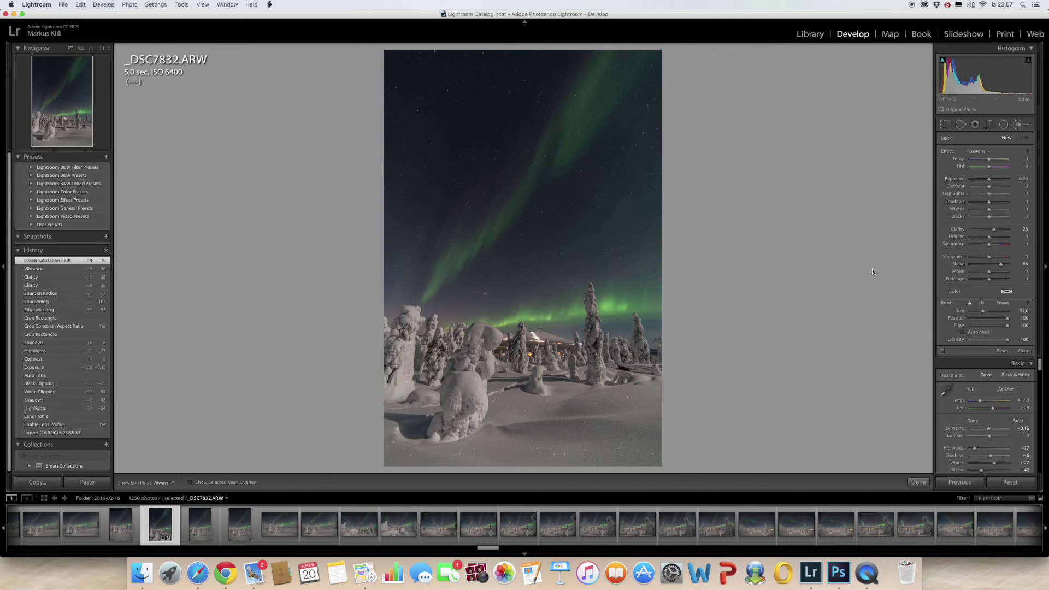
{"action": "key", "text": "h"}
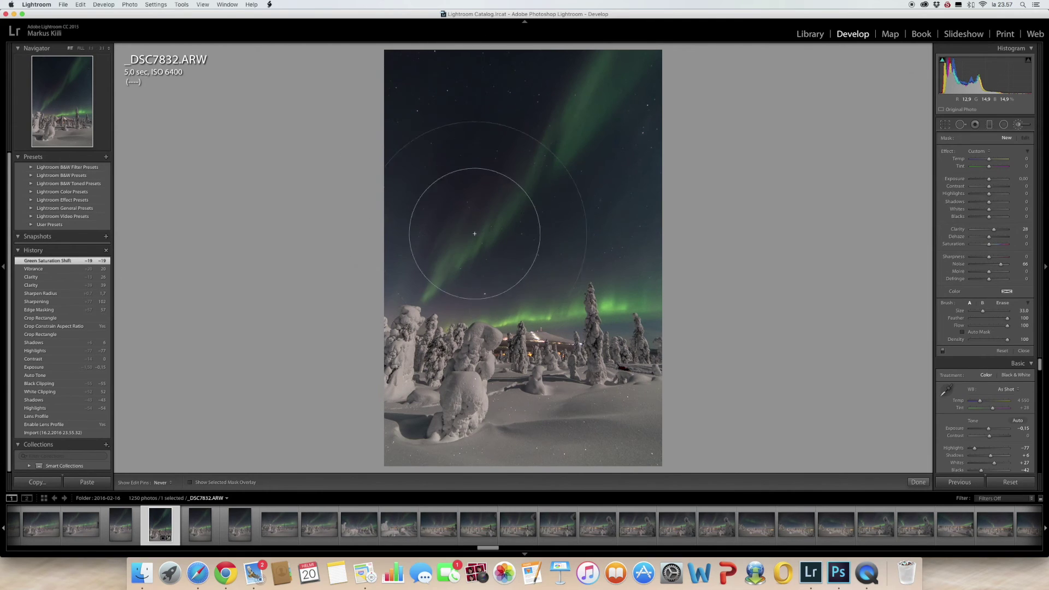
{"action": "left_click_drag", "start_coordinate": [532, 163], "coordinate": [545, 249]}
{"action": "scroll", "coordinate": [544, 249], "scroll_direction": "down", "scroll_amount": 5}
{"action": "scroll", "coordinate": [544, 248], "scroll_direction": "down", "scroll_amount": 4}
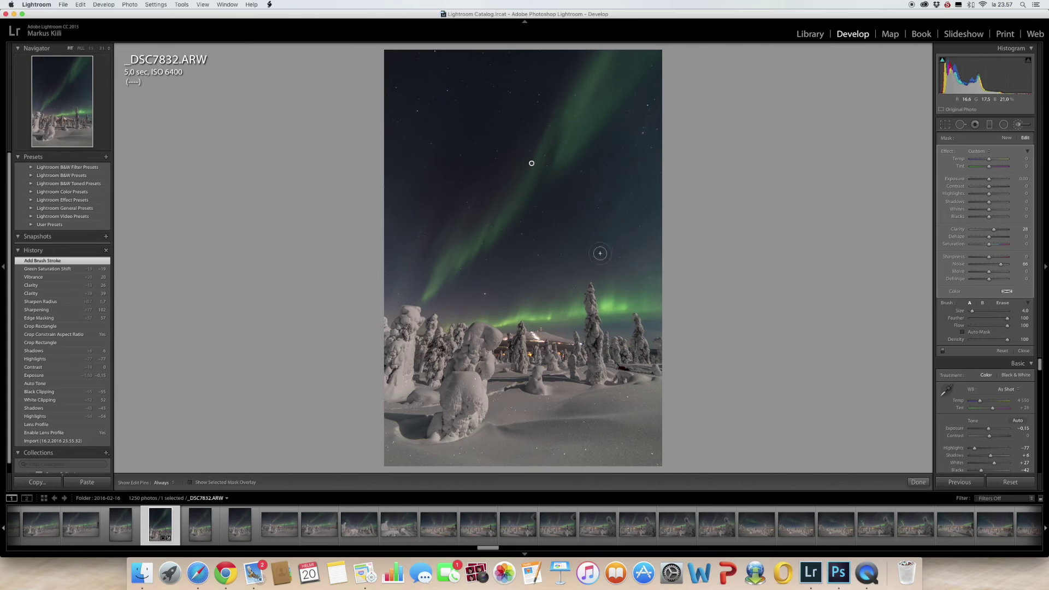
{"action": "key", "text": "h"}
{"action": "left_click_drag", "start_coordinate": [393, 232], "coordinate": [816, 331]}
{"action": "key", "text": "h"}
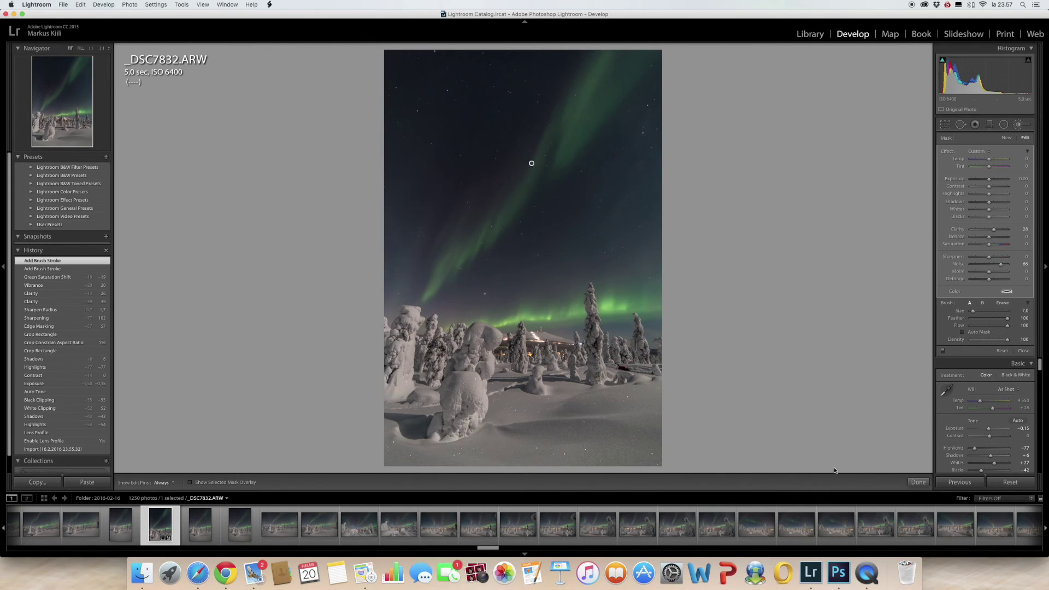
{"action": "left_click", "coordinate": [918, 483]}
Step: Set Detail Noise Reduction to Luminance 15 and Color 74
{"action": "scroll", "coordinate": [966, 436], "scroll_direction": "down", "scroll_amount": 5}
{"action": "scroll", "coordinate": [966, 436], "scroll_direction": "down", "scroll_amount": 5}
{"action": "scroll", "coordinate": [966, 436], "scroll_direction": "down", "scroll_amount": 5}
{"action": "scroll", "coordinate": [967, 436], "scroll_direction": "down", "scroll_amount": 3}
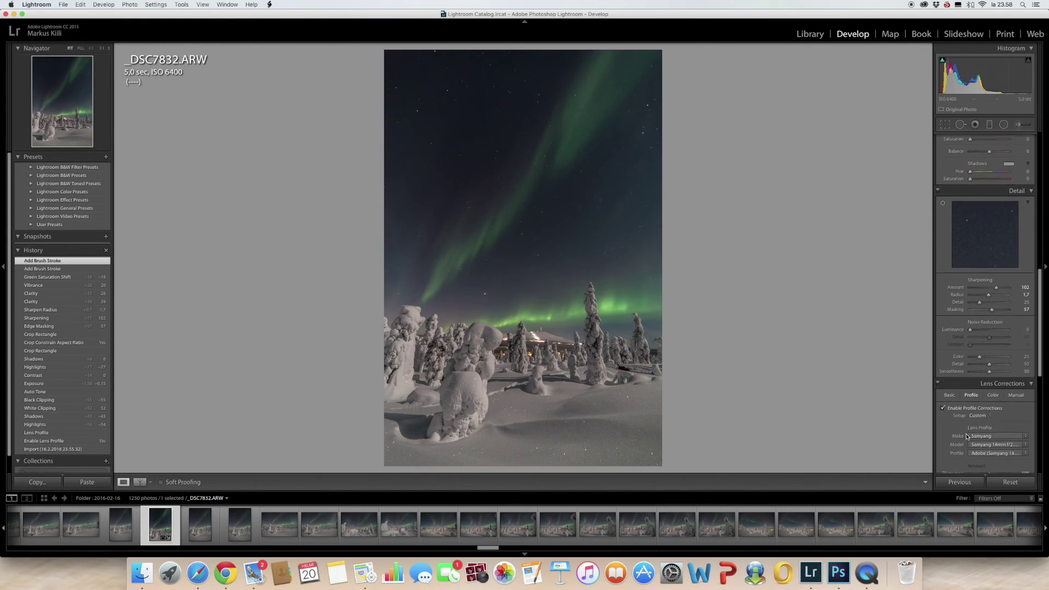
{"action": "scroll", "coordinate": [967, 437], "scroll_direction": "down", "scroll_amount": 1}
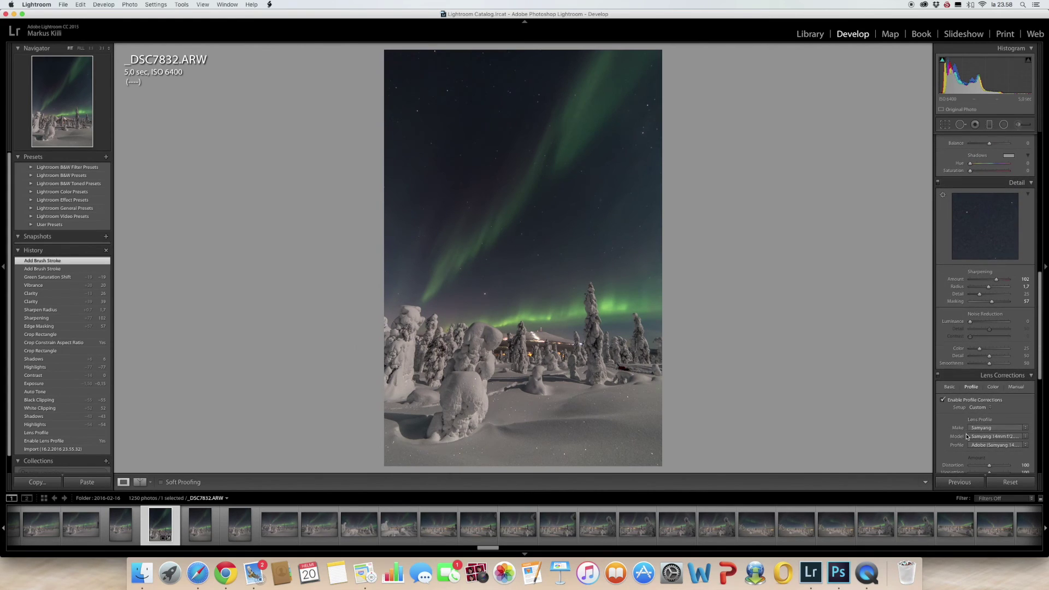
{"action": "left_click", "coordinate": [977, 322]}
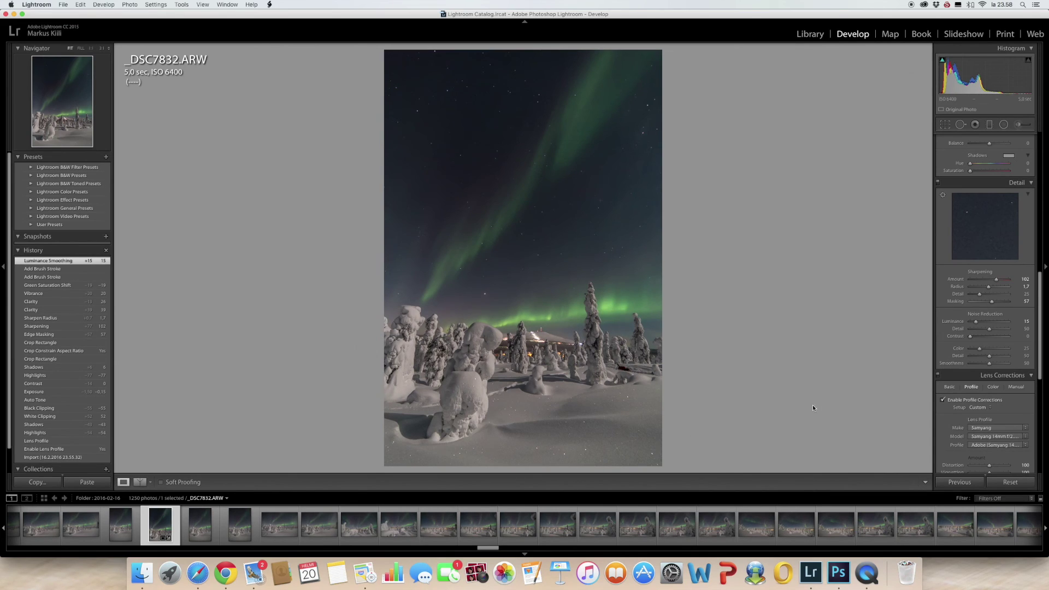
{"action": "left_click_drag", "start_coordinate": [982, 349], "coordinate": [1001, 352]}
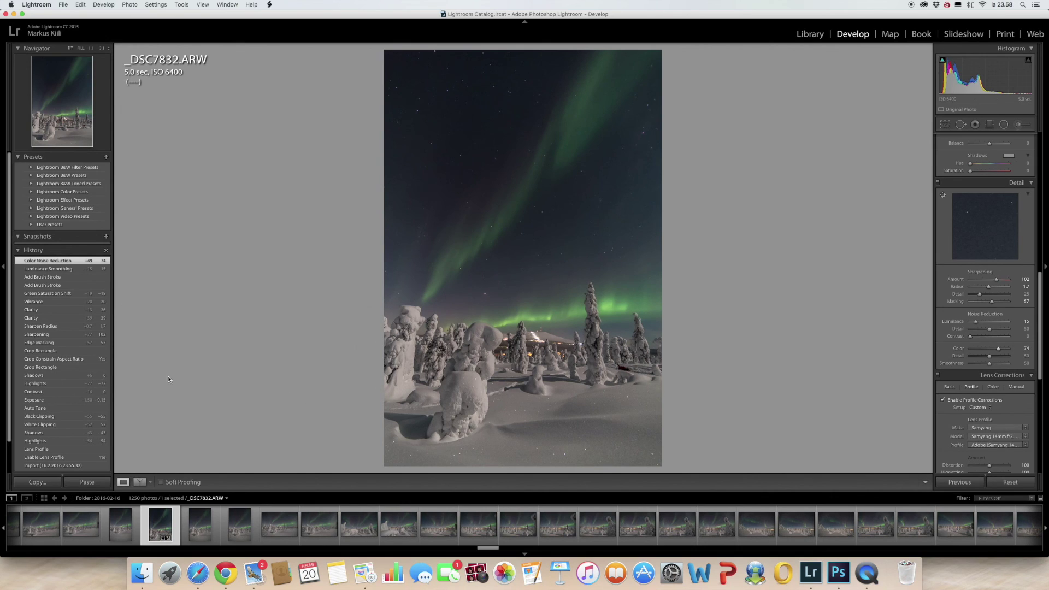
{"action": "scroll", "coordinate": [45, 406], "scroll_direction": "down", "scroll_amount": 3}
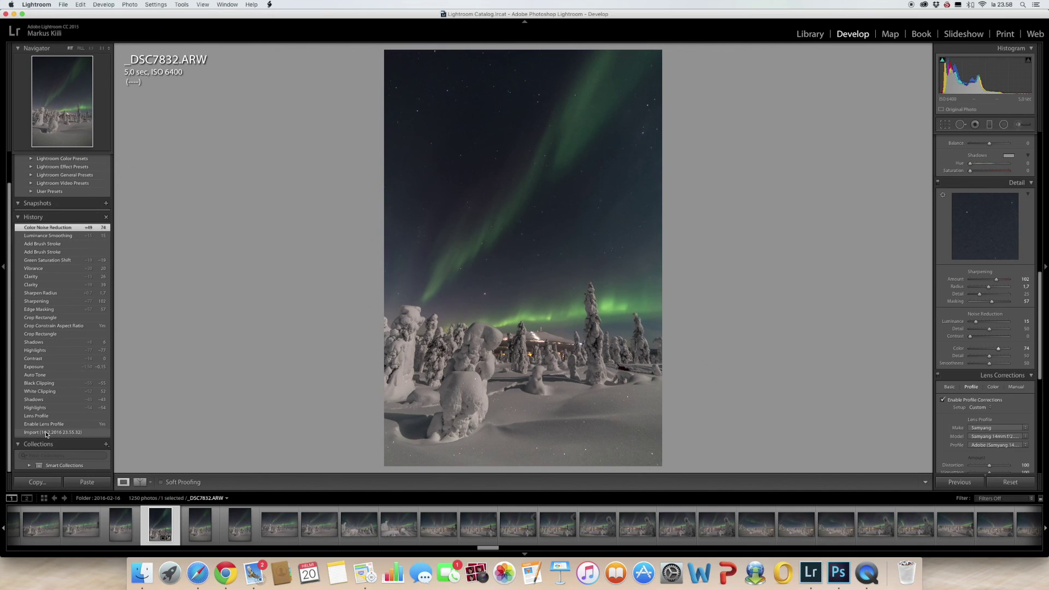
{"action": "left_click", "coordinate": [47, 432]}
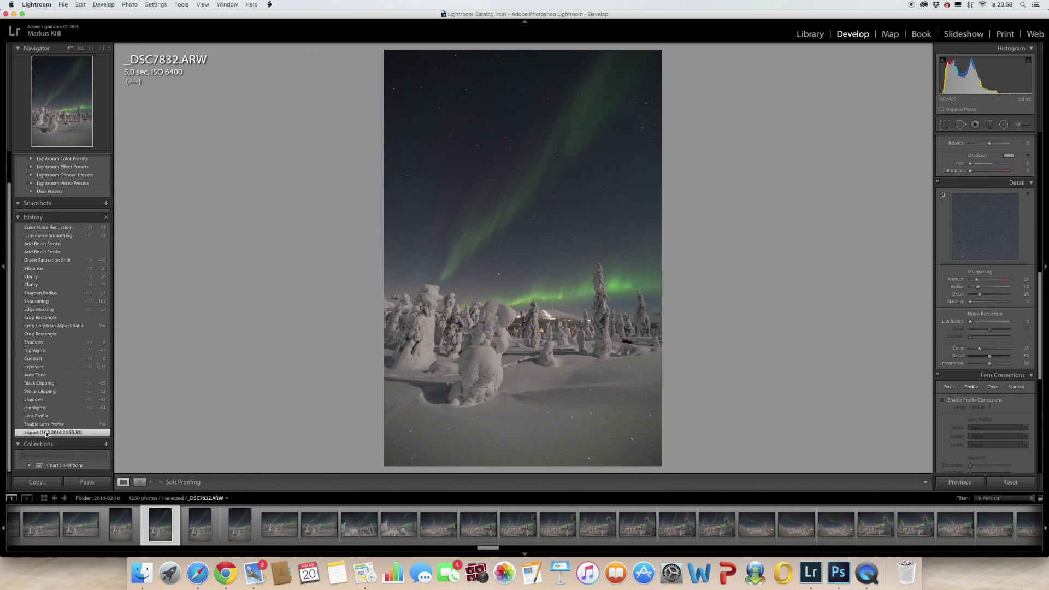
{"action": "left_click", "coordinate": [62, 228]}
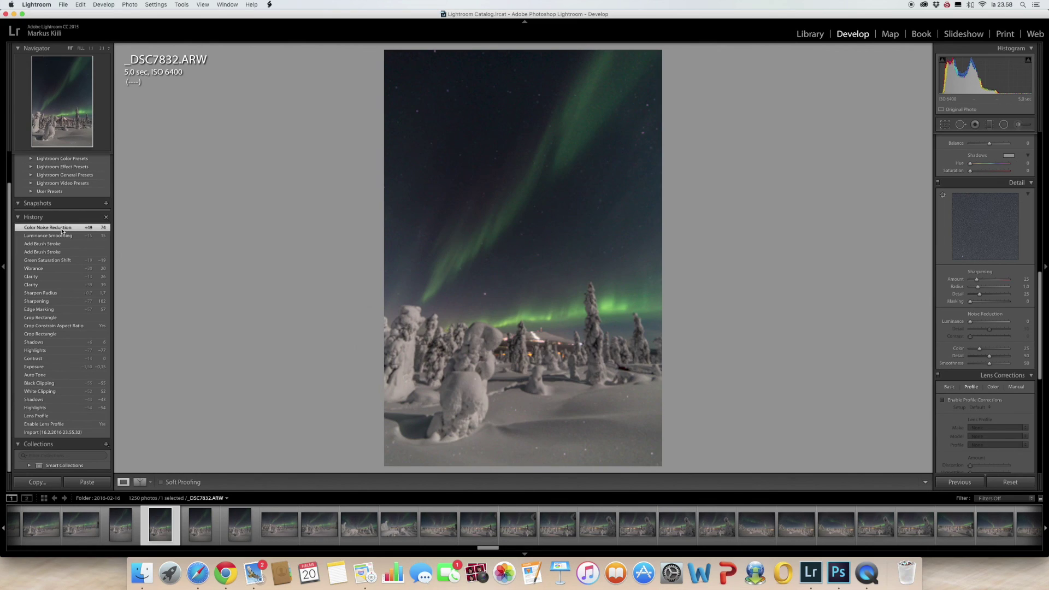